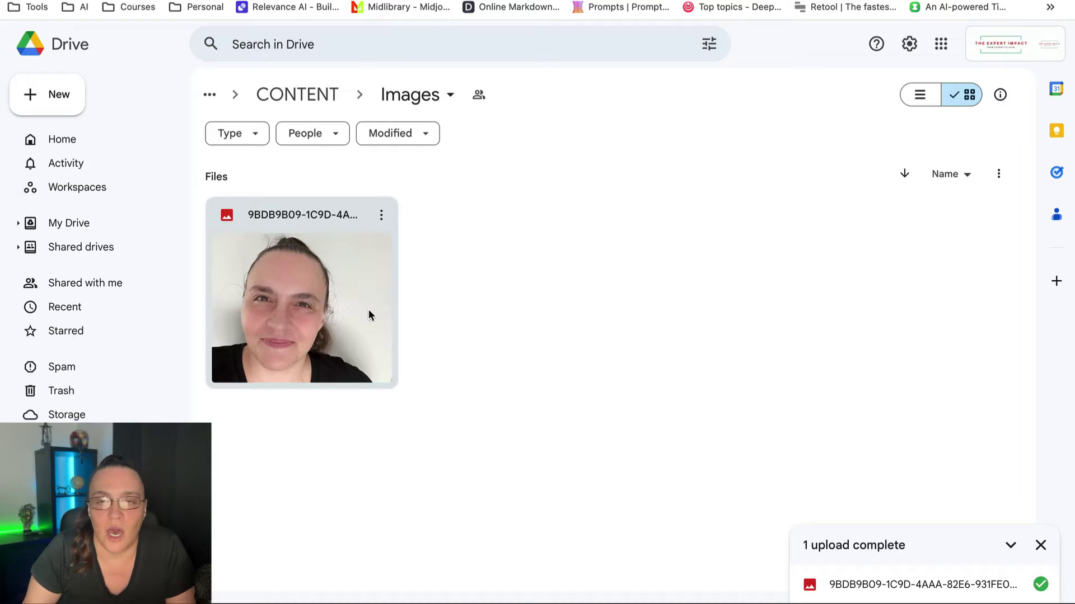
Back in Make, review the Watch Files and Download a File module settings
{"action": "left_click", "coordinate": [448, 1]}
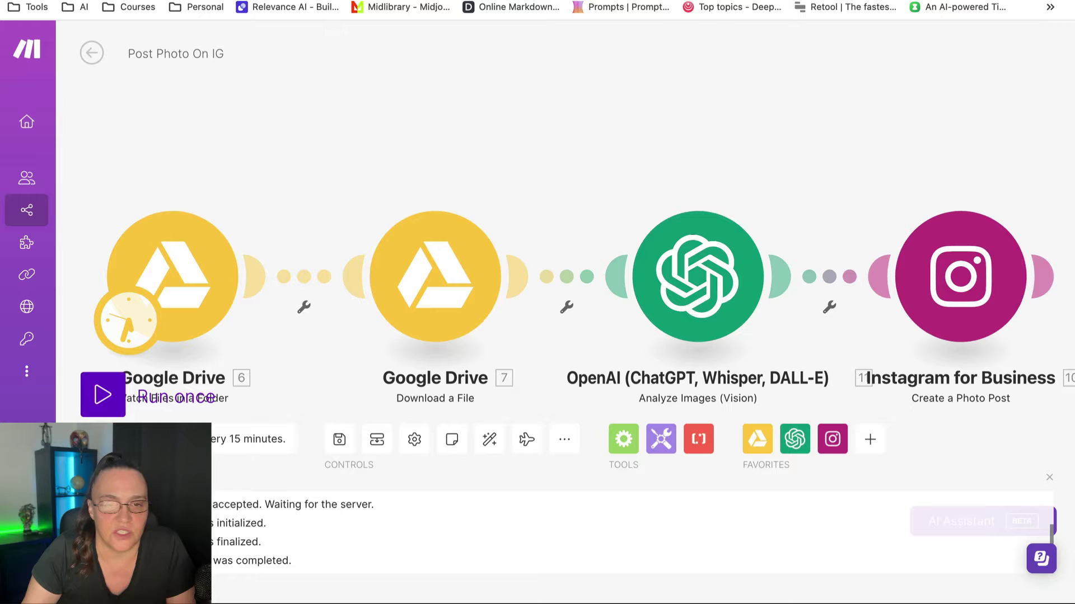
{"action": "left_click", "coordinate": [175, 280]}
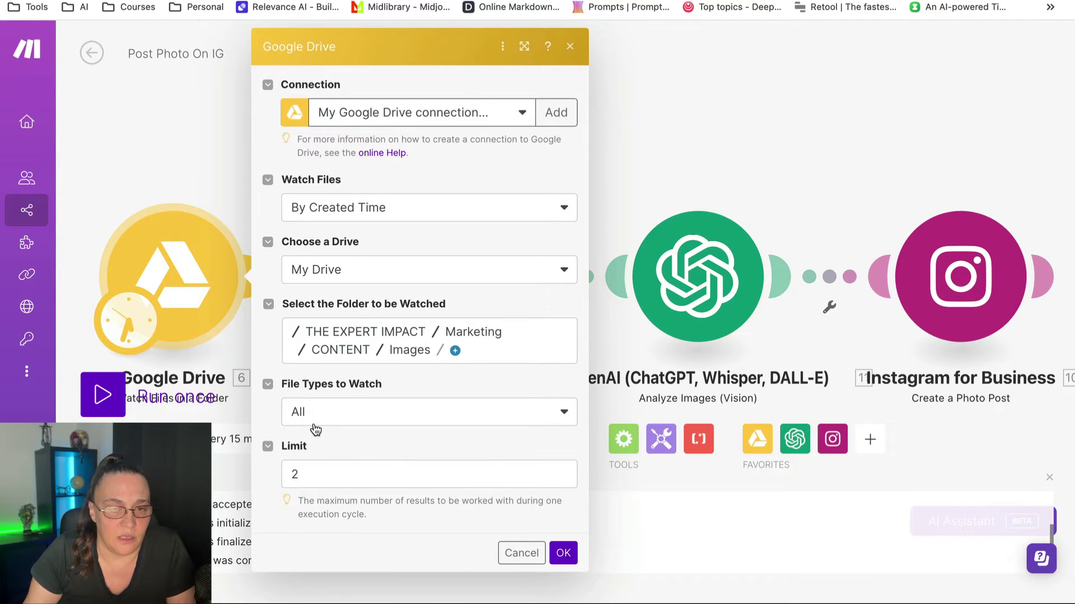
{"action": "left_click", "coordinate": [651, 159]}
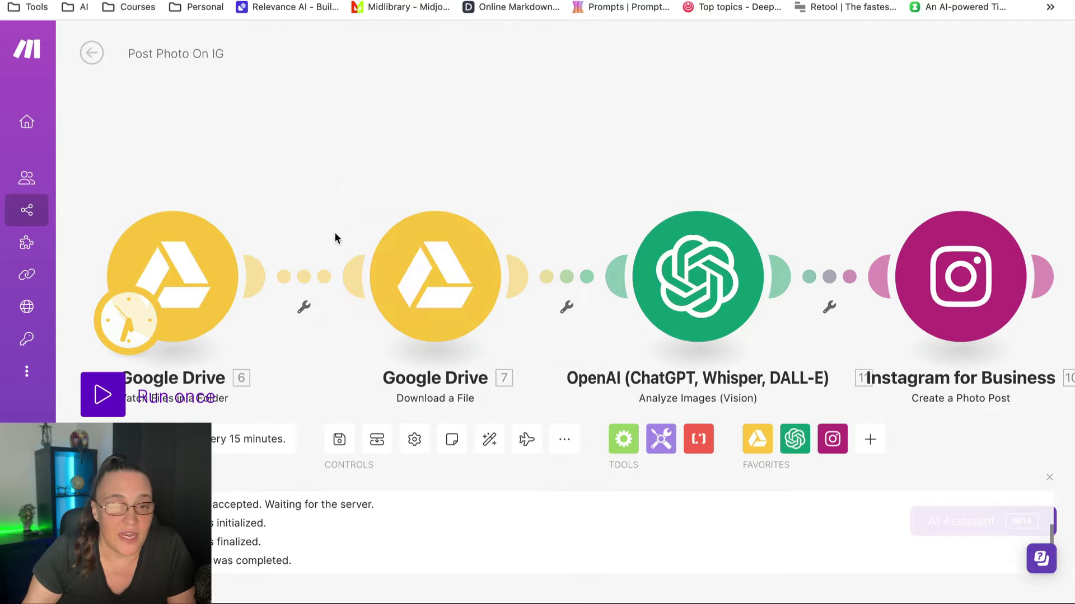
{"action": "left_click", "coordinate": [440, 278]}
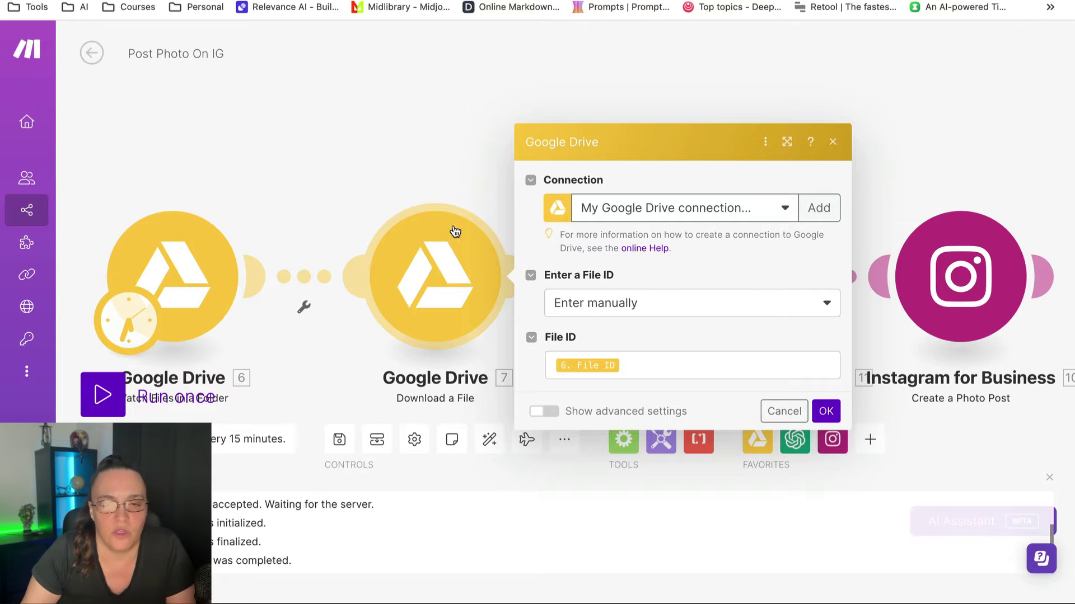
{"action": "left_click", "coordinate": [477, 144]}
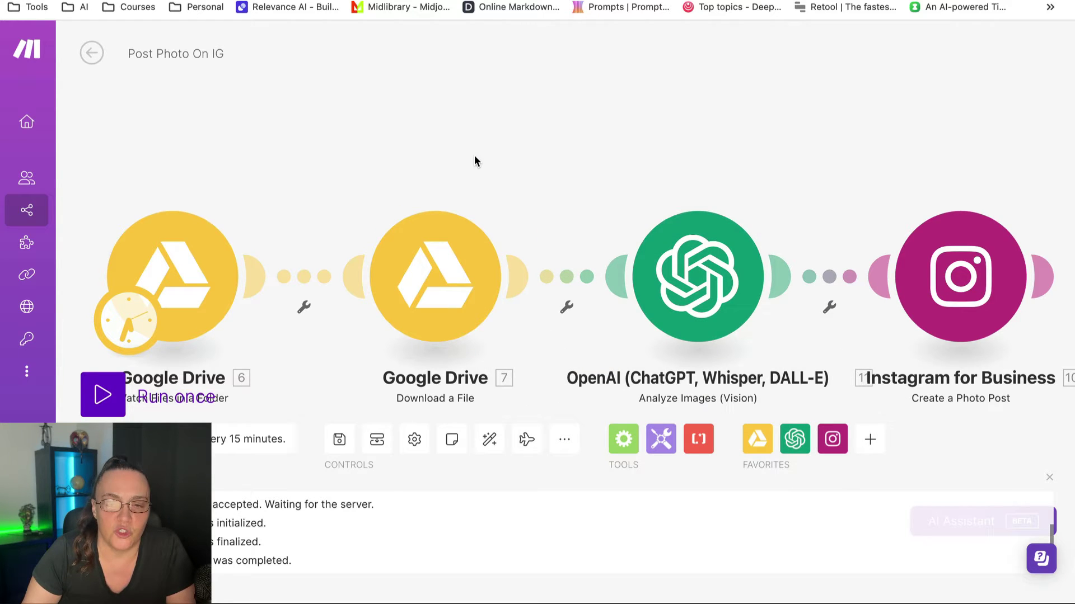
{"action": "left_click", "coordinate": [725, 288]}
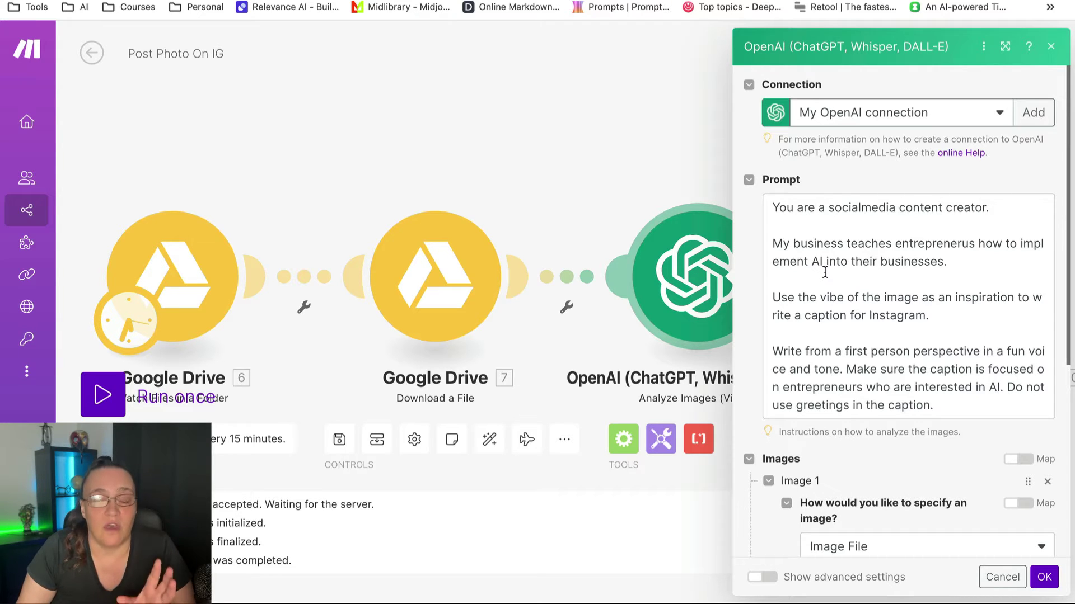
{"action": "scroll", "coordinate": [820, 284], "scroll_direction": "down", "scroll_amount": 3}
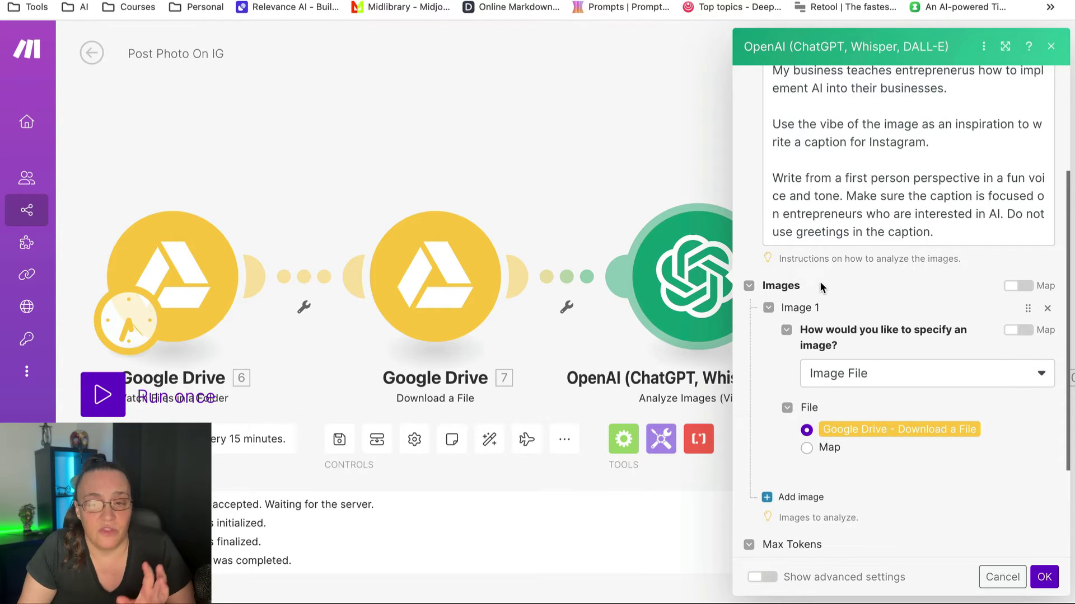
{"action": "scroll", "coordinate": [819, 281], "scroll_direction": "up", "scroll_amount": 2}
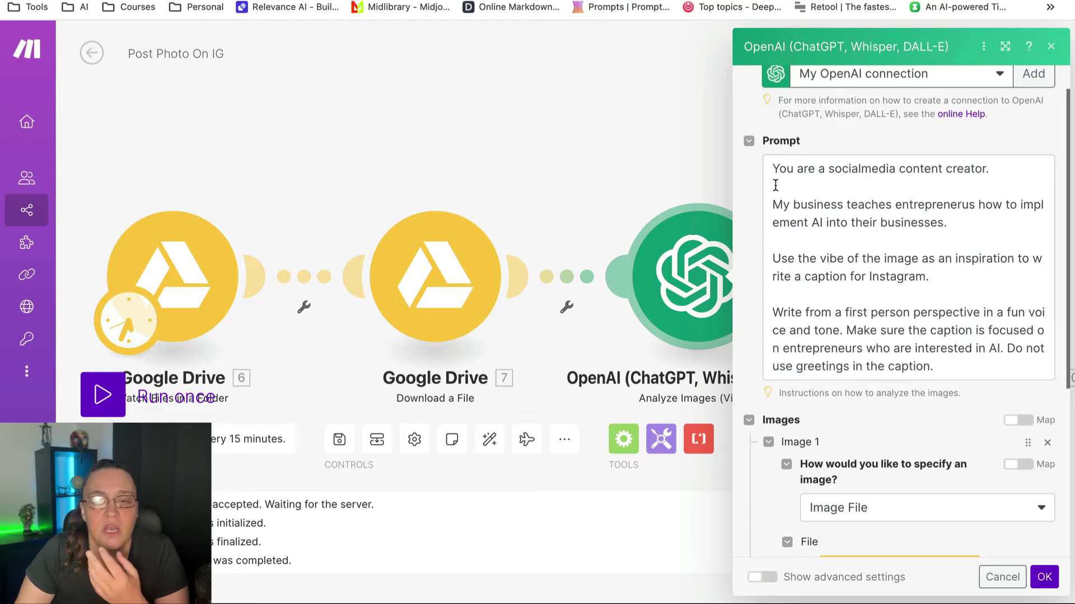
{"action": "left_click_drag", "start_coordinate": [772, 169], "coordinate": [927, 182]}
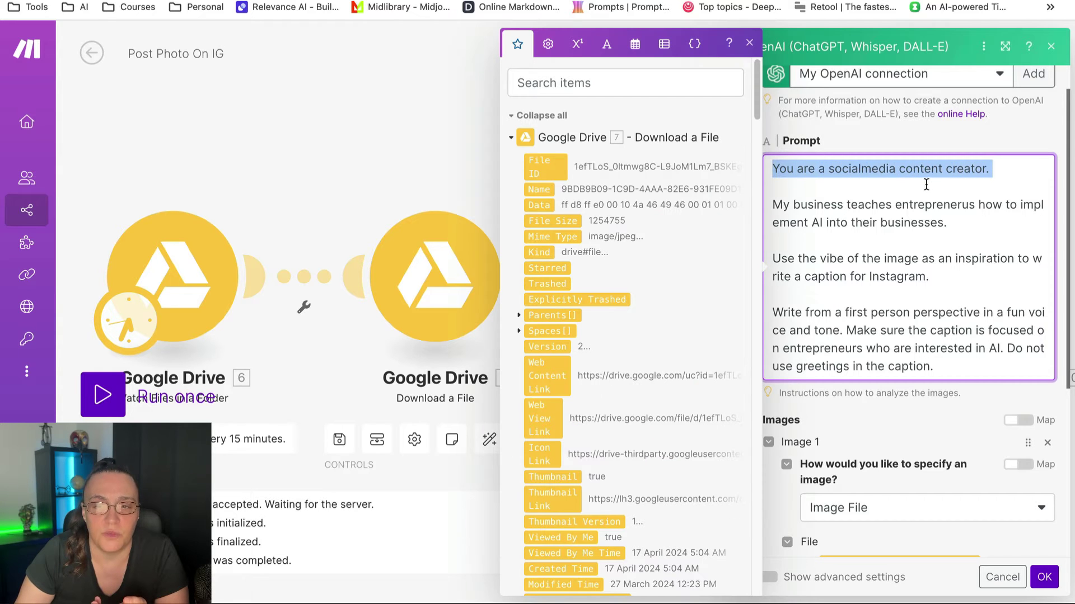
{"action": "left_click", "coordinate": [780, 205]}
{"action": "left_click_drag", "start_coordinate": [780, 205], "coordinate": [957, 226]}
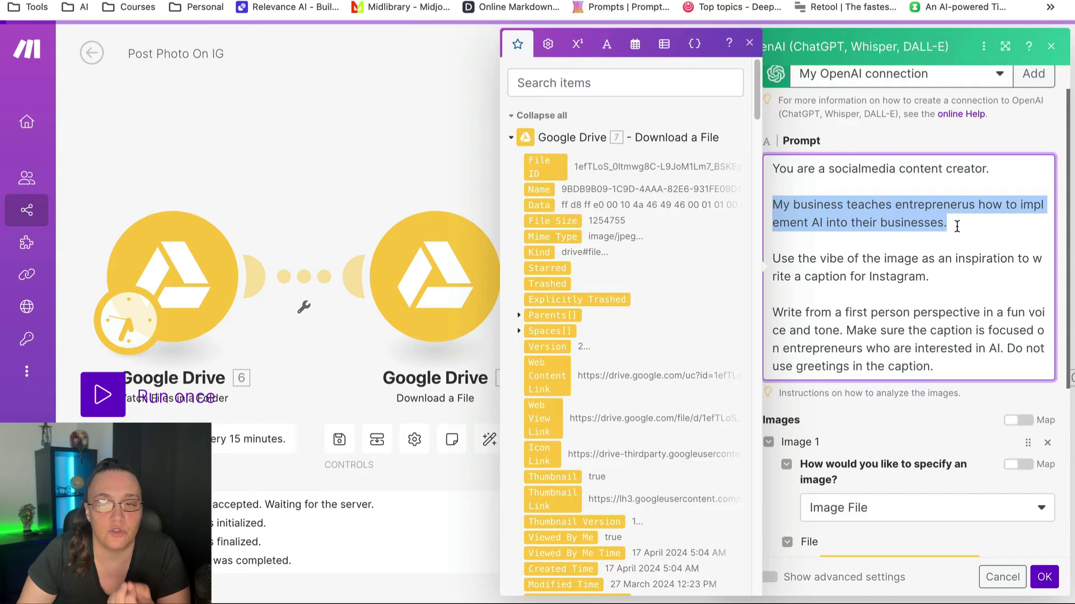
{"action": "left_click", "coordinate": [929, 234]}
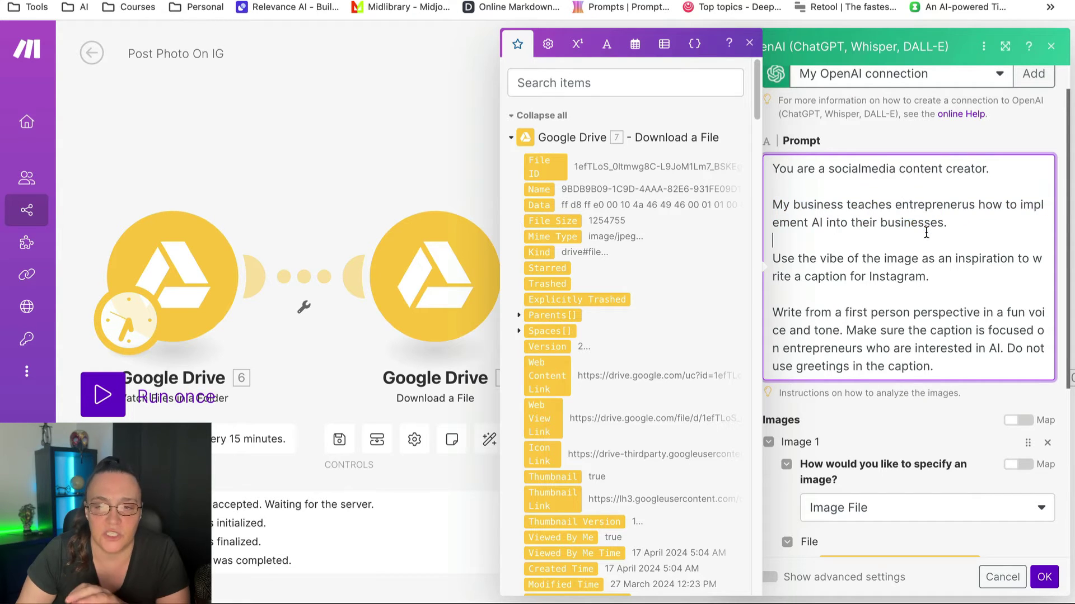
{"action": "left_click", "coordinate": [749, 43]}
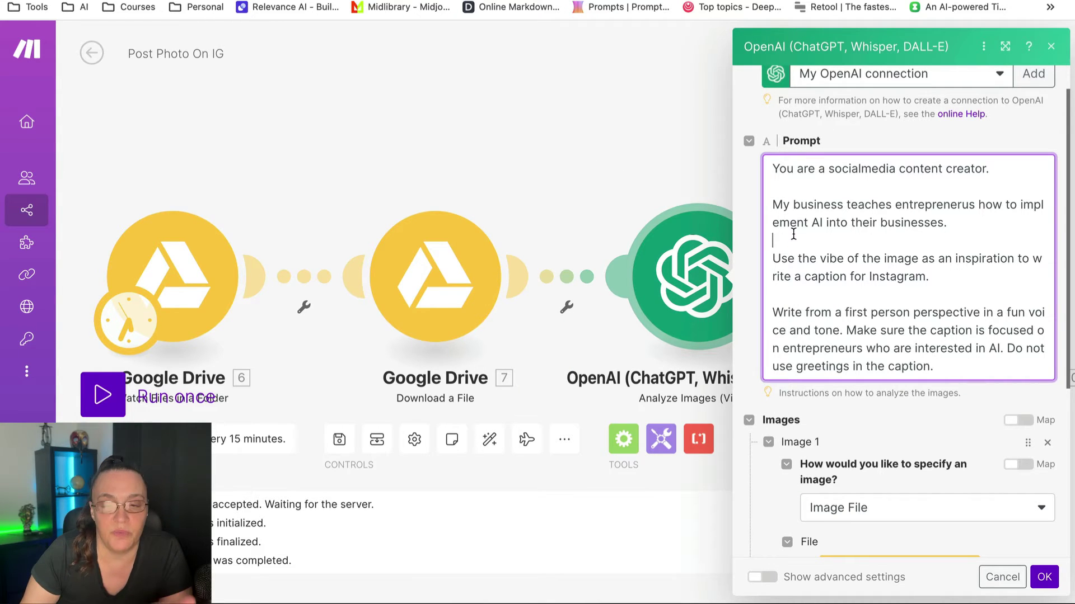
{"action": "scroll", "coordinate": [798, 233], "scroll_direction": "down", "scroll_amount": 2}
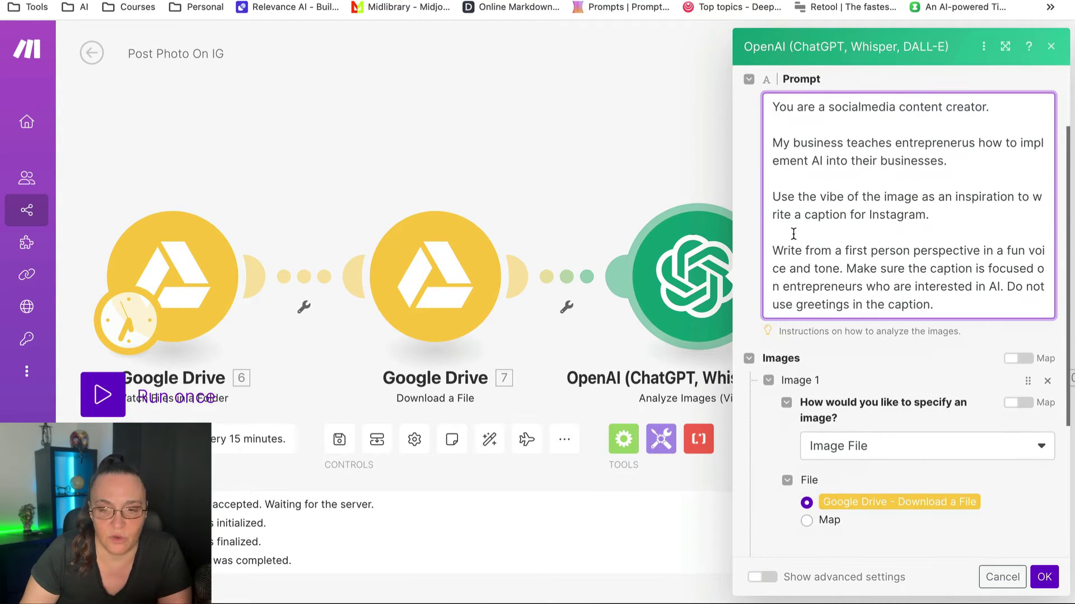
{"action": "left_click", "coordinate": [1044, 577]}
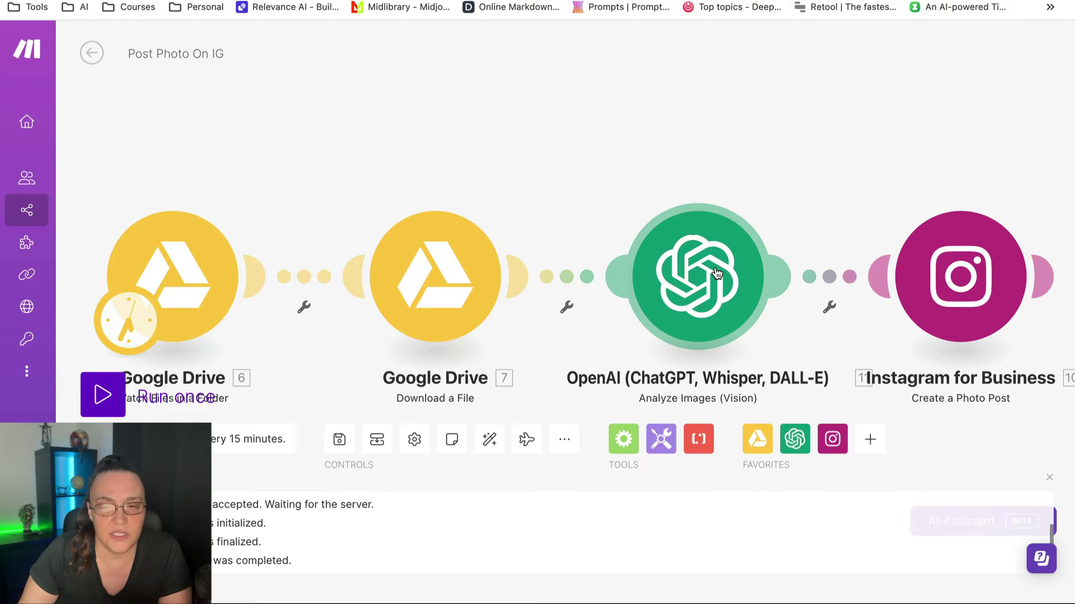
{"action": "left_click", "coordinate": [958, 265]}
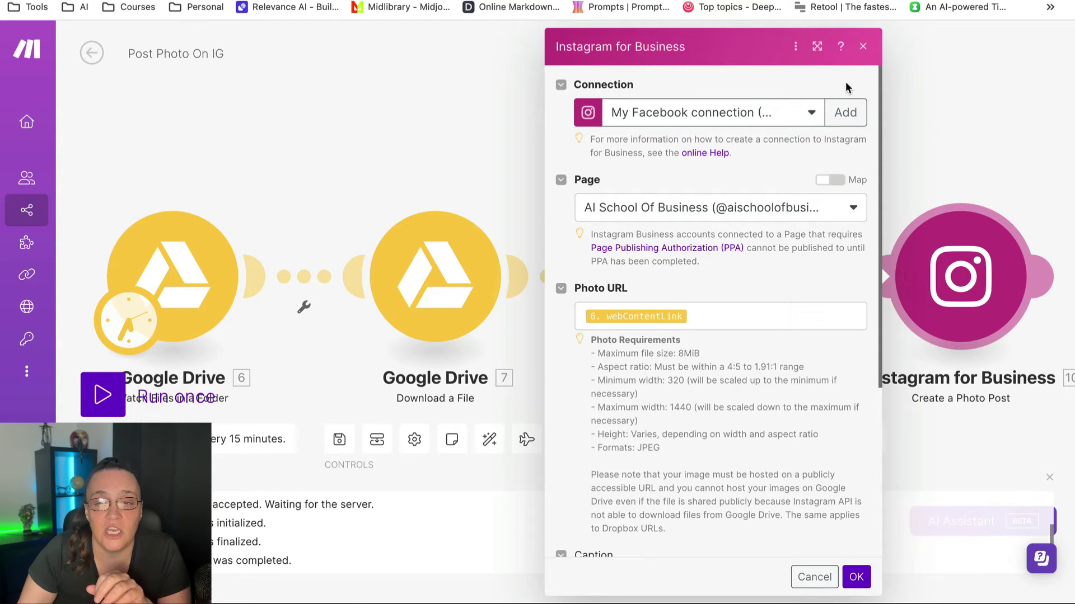
{"action": "left_click", "coordinate": [862, 46]}
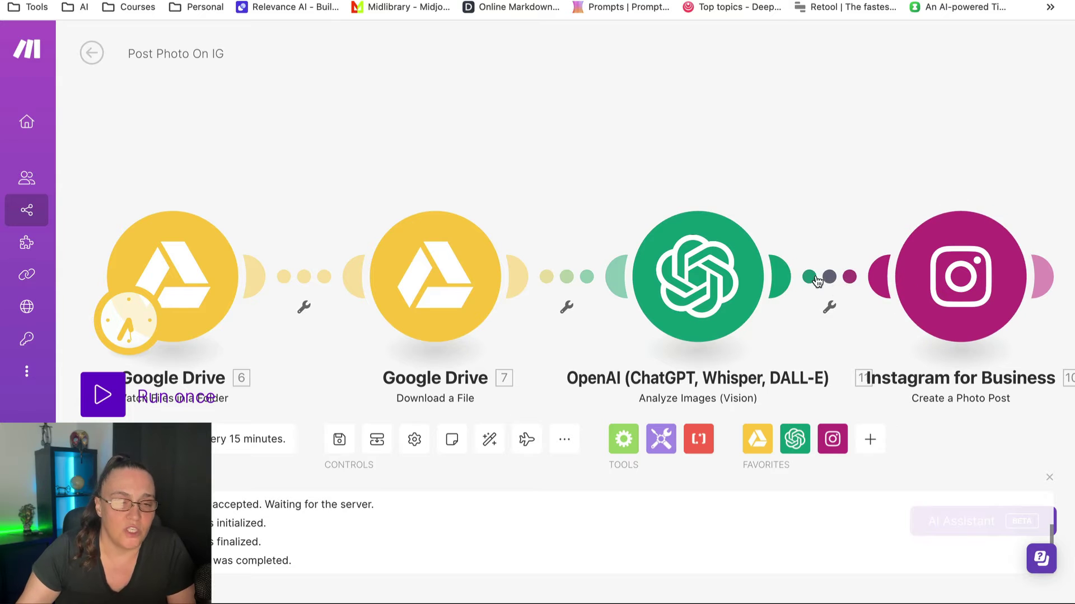
Manually choose the 17/04/2024 5:04 AM JPEG photo as the Drive trigger's starting point
{"action": "right_click", "coordinate": [193, 274]}
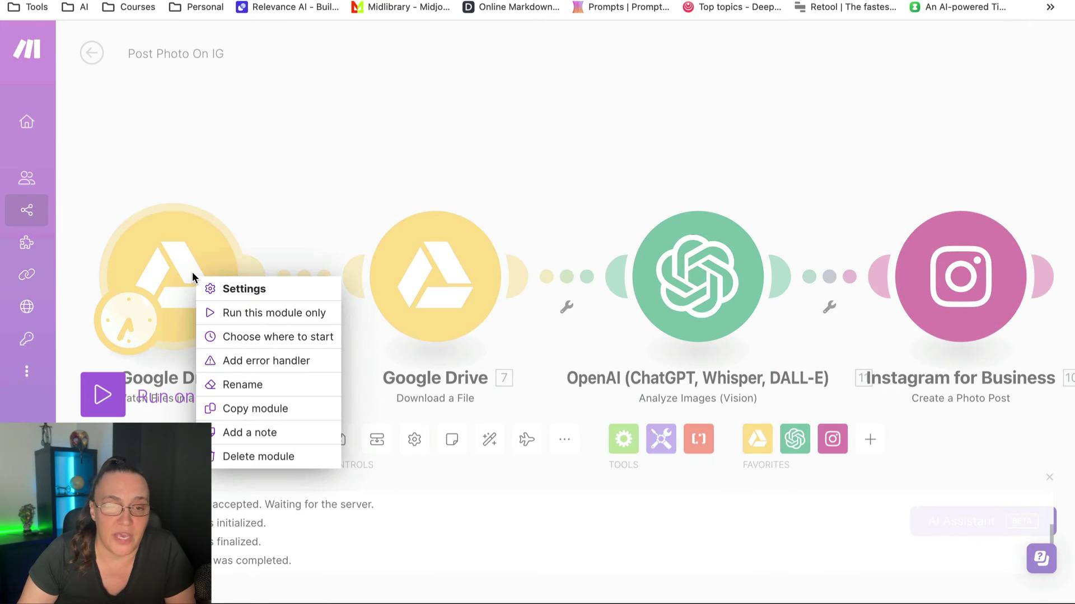
{"action": "left_click", "coordinate": [281, 339]}
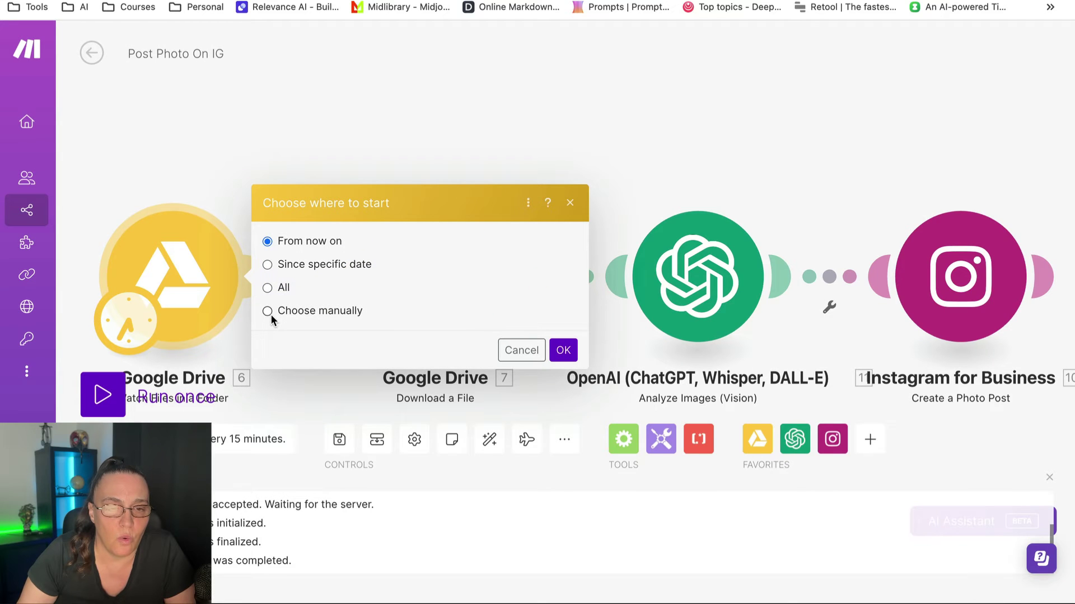
{"action": "left_click", "coordinate": [268, 311]}
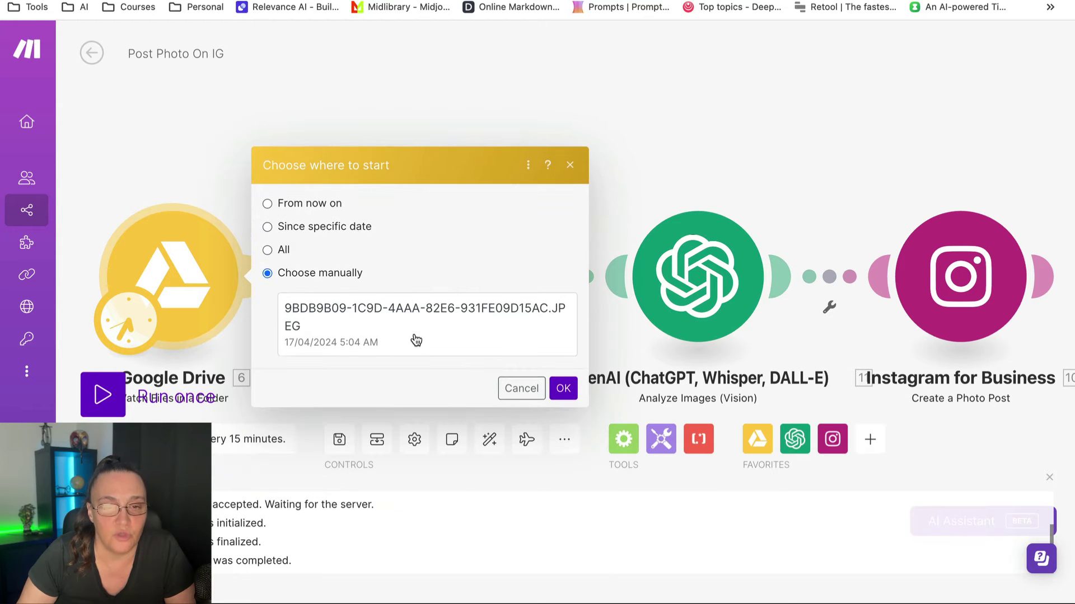
{"action": "left_click", "coordinate": [416, 340]}
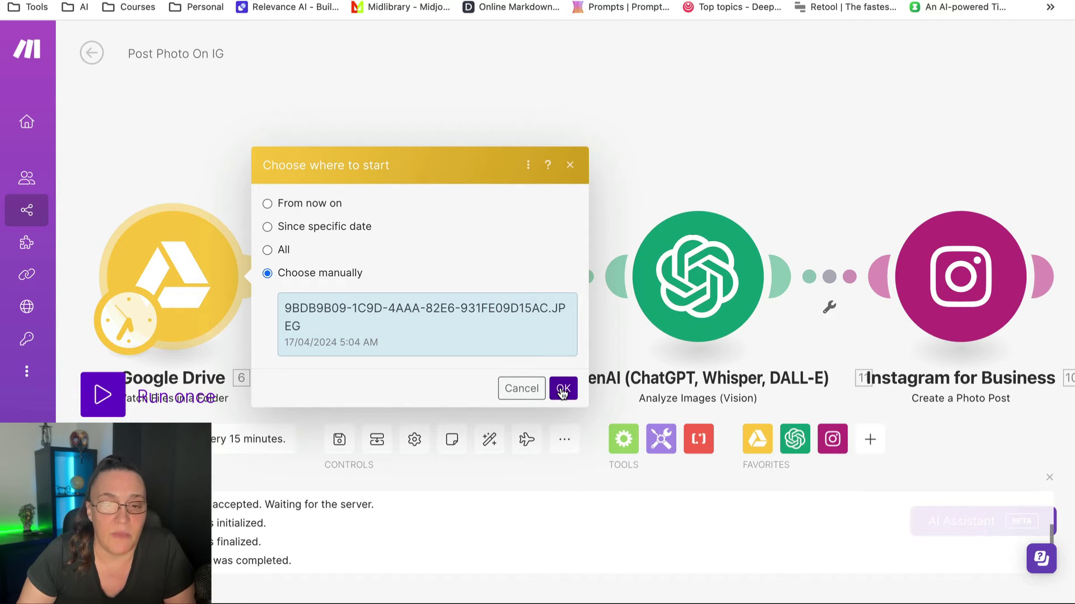
{"action": "left_click", "coordinate": [563, 390]}
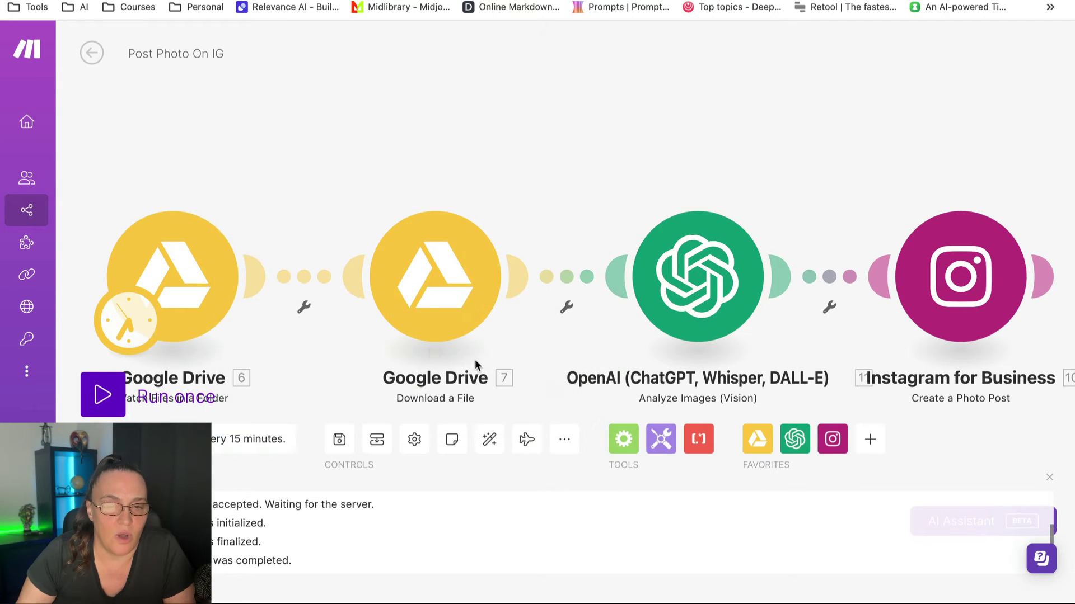
Run the scenario once and review the OpenAI caption and the Instagram post output
{"action": "left_click", "coordinate": [105, 393]}
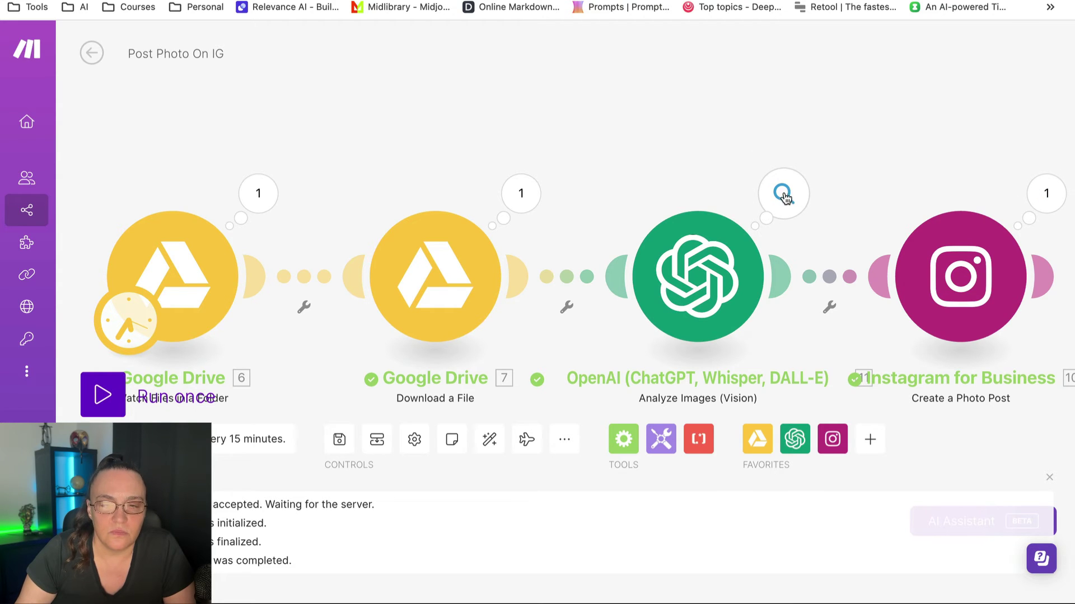
{"action": "left_click", "coordinate": [784, 195]}
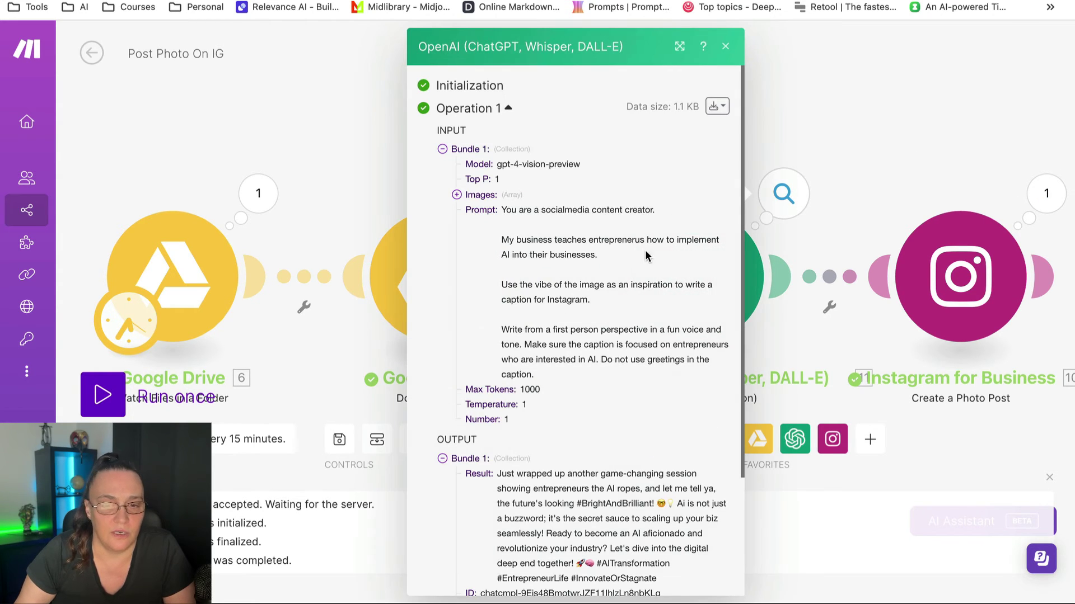
{"action": "scroll", "coordinate": [621, 282], "scroll_direction": "down", "scroll_amount": 3}
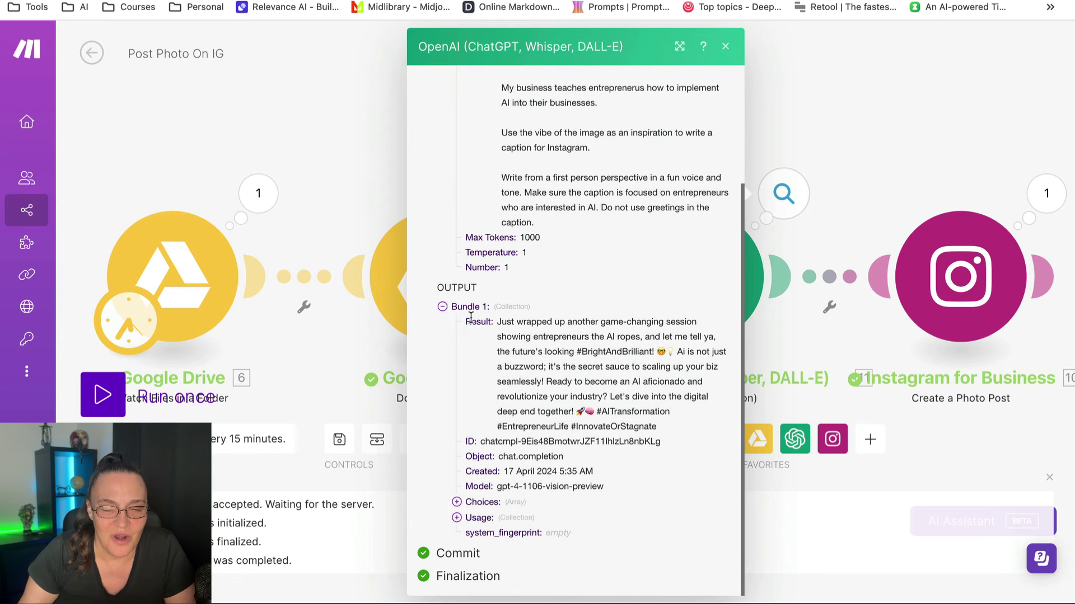
{"action": "left_click_drag", "start_coordinate": [497, 322], "coordinate": [682, 427]}
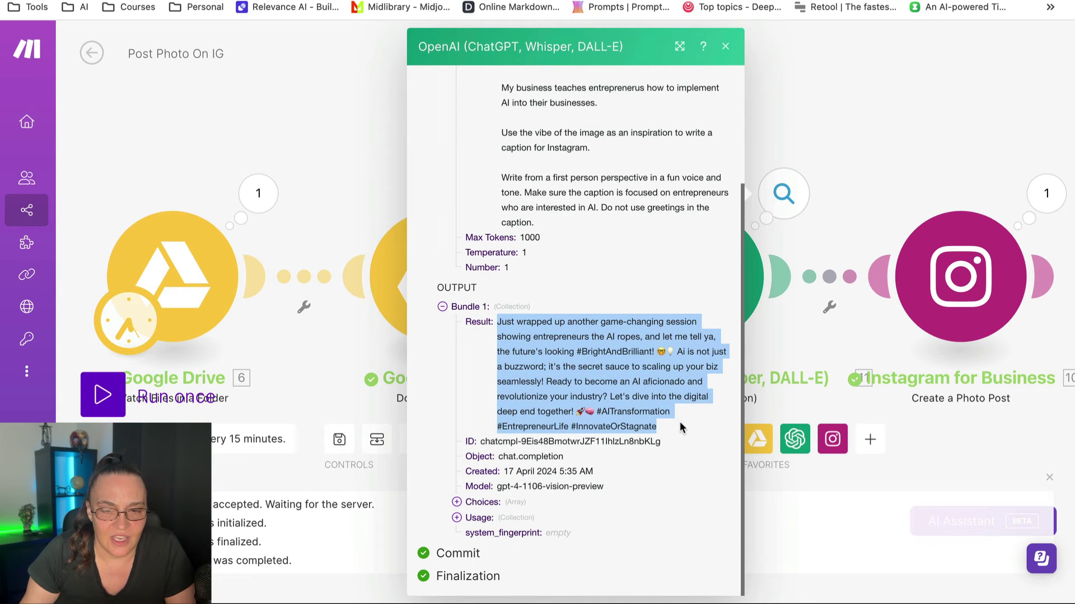
{"action": "left_click", "coordinate": [726, 47]}
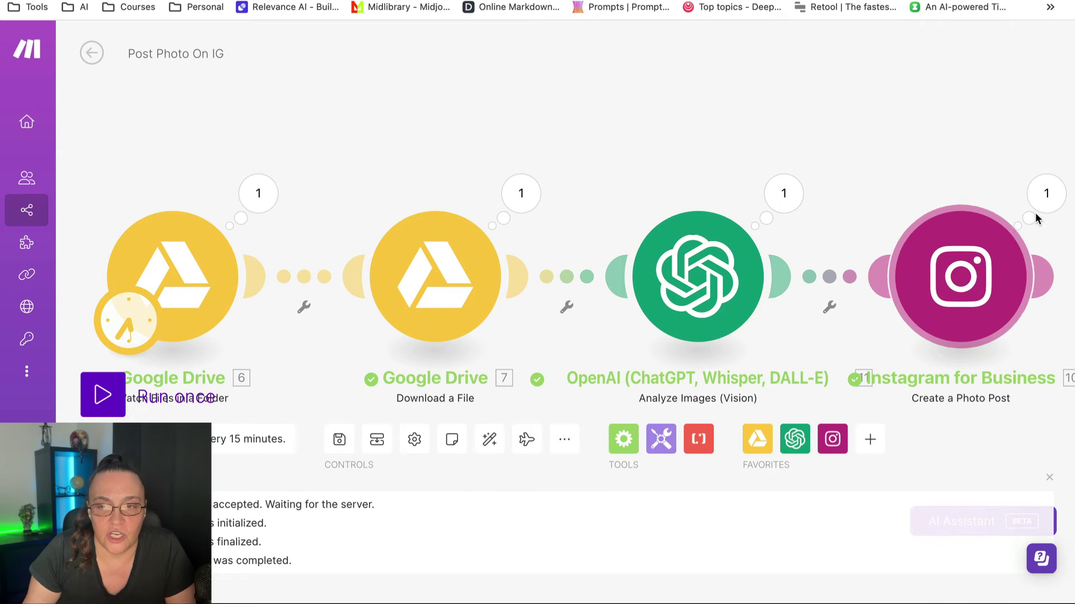
{"action": "left_click", "coordinate": [1046, 193]}
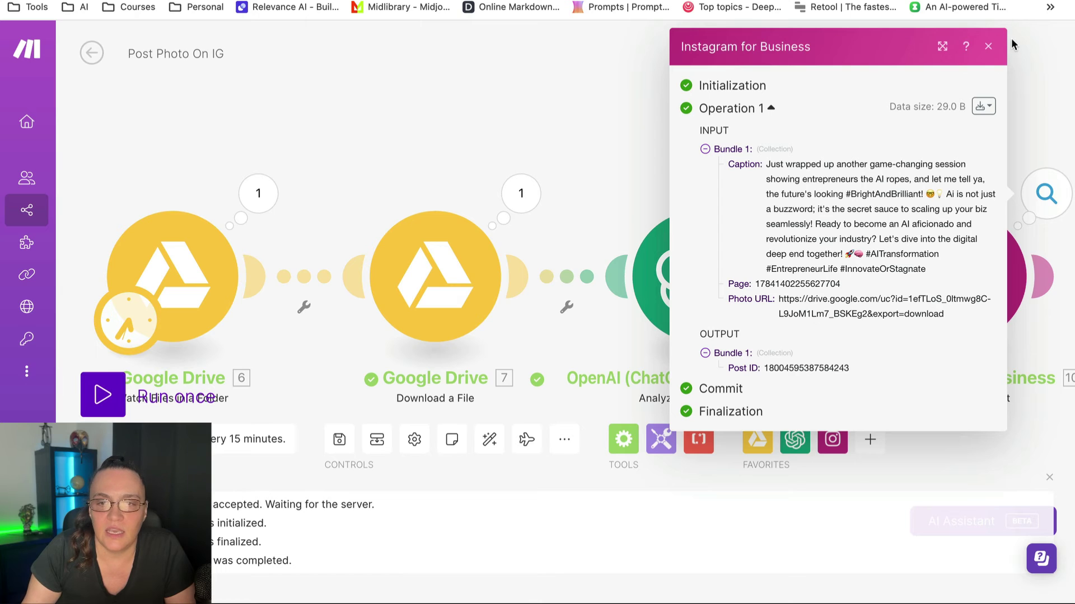
{"action": "left_click", "coordinate": [987, 46]}
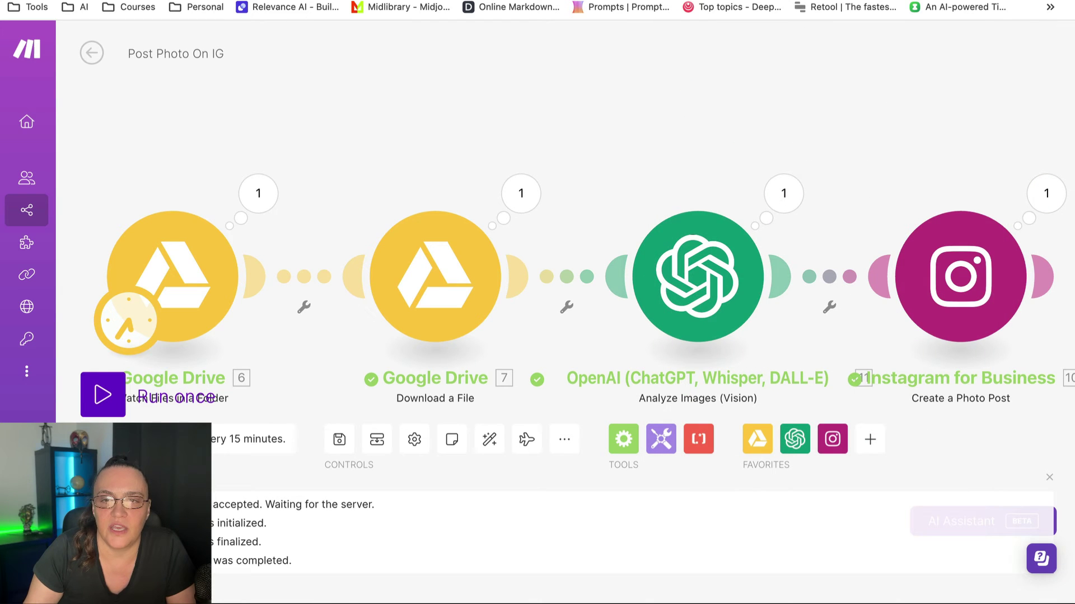
Open the newest post on the Instagram profile, then preview the source JPEG in Google Drive
{"action": "key", "text": "super+t"}
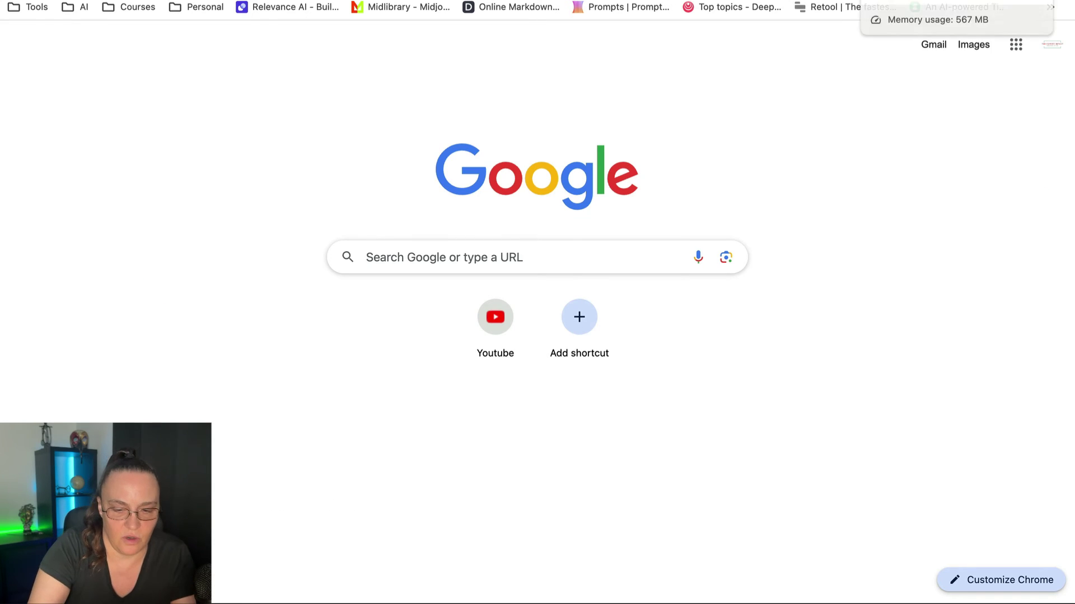
{"action": "type", "text": "ins"}
{"action": "key", "text": "Return"}
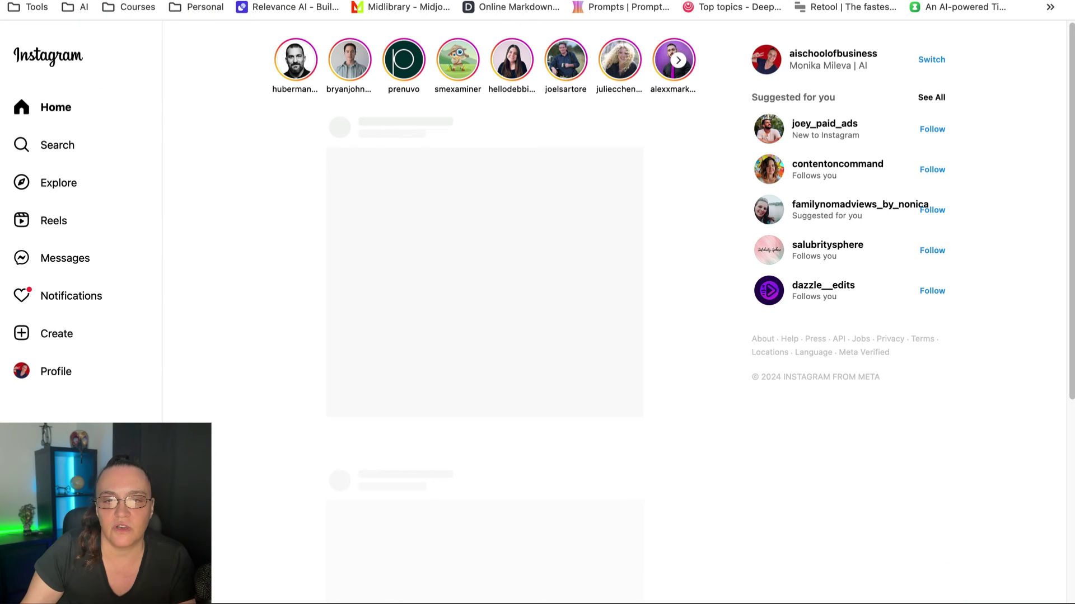
{"action": "left_click", "coordinate": [833, 53]}
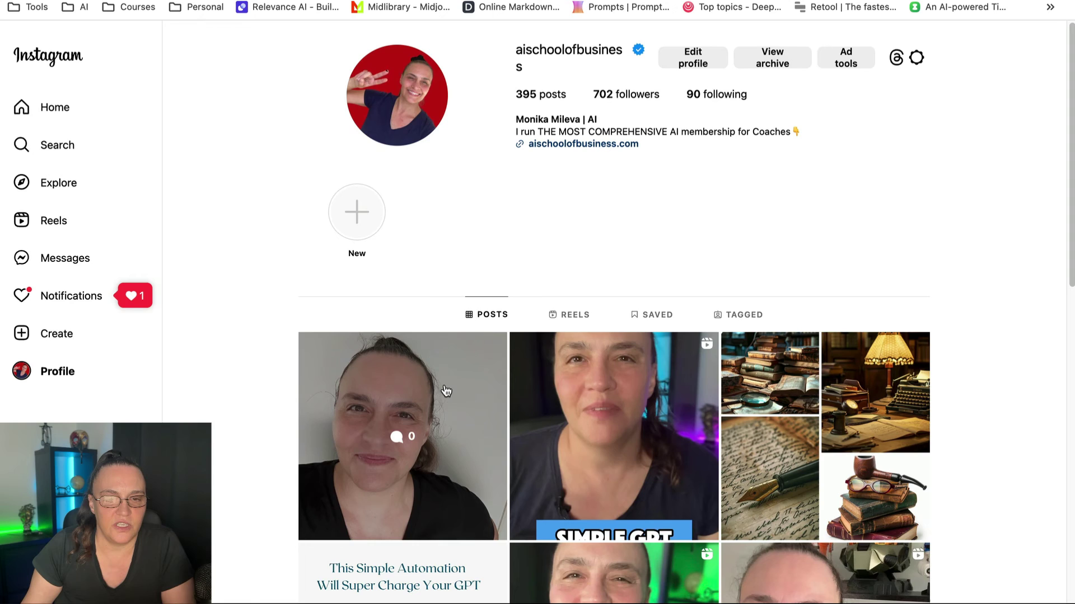
{"action": "left_click", "coordinate": [446, 390]}
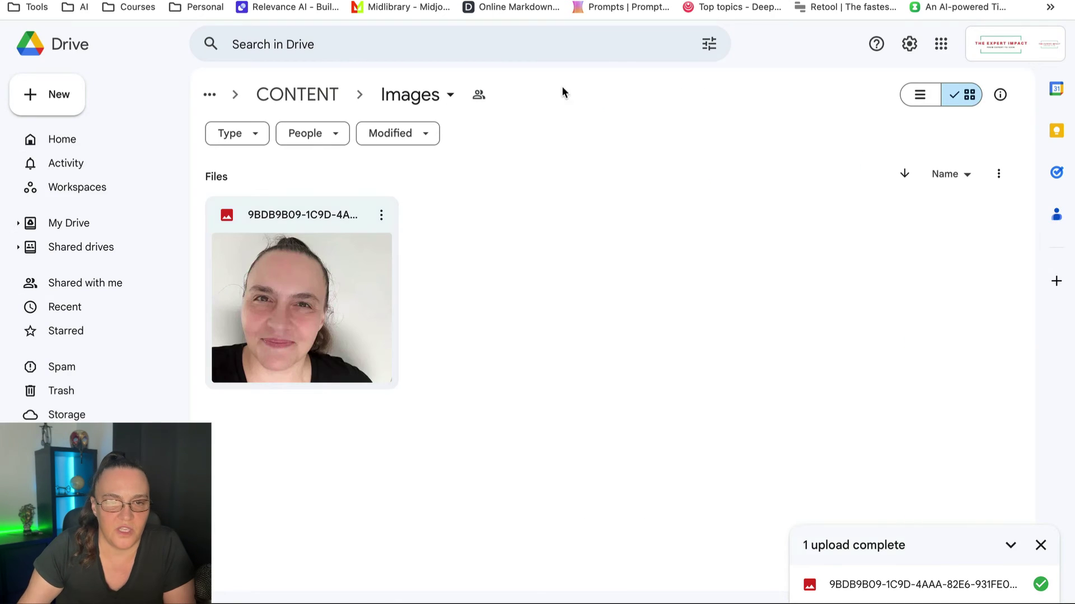
{"action": "double_click", "coordinate": [282, 293]}
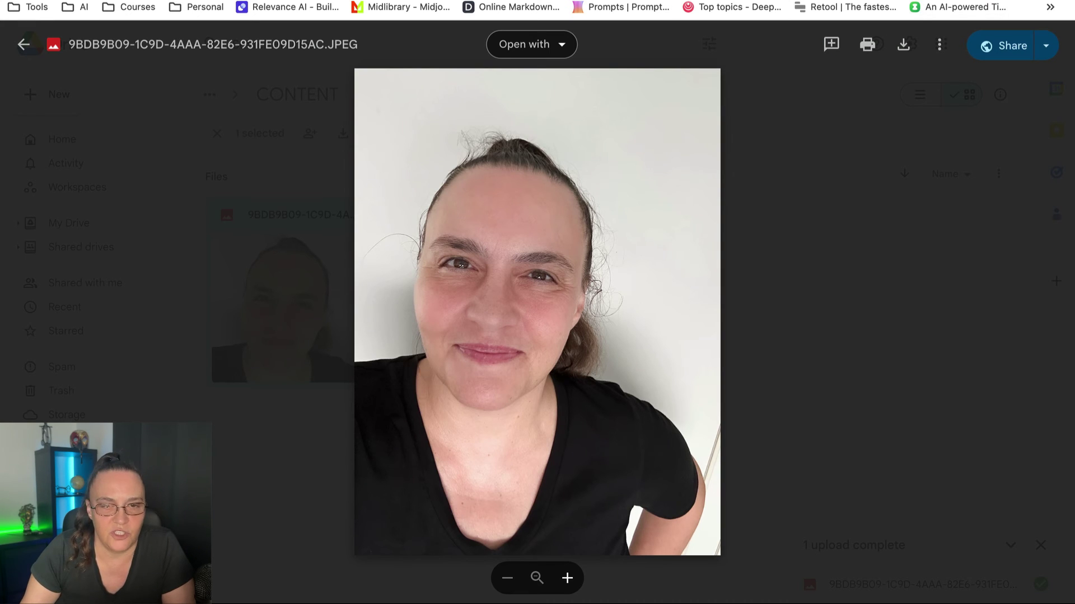
Switch back to the Instagram post whose caption ends with #InnovateOrStagnate
{"action": "left_click", "coordinate": [923, 0]}
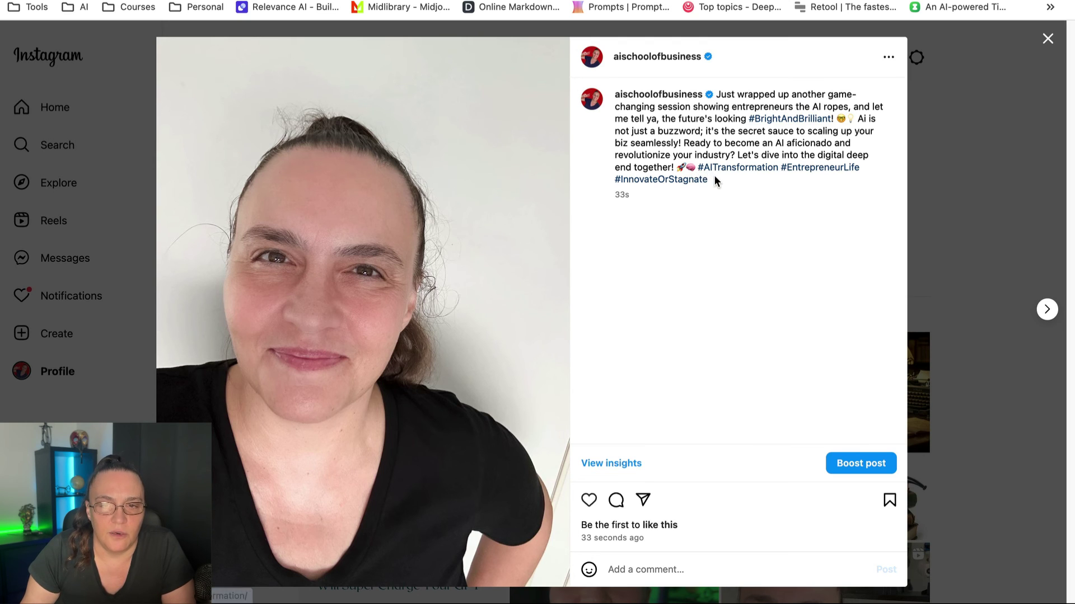
{"action": "left_click_drag", "start_coordinate": [710, 181], "coordinate": [698, 166]}
{"action": "left_click", "coordinate": [720, 187]}
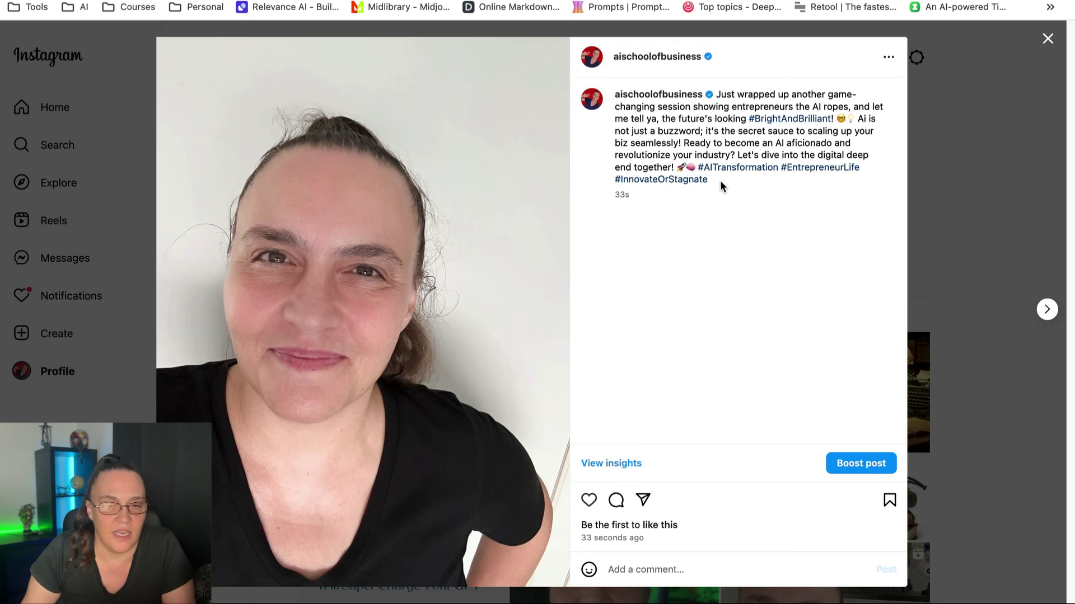